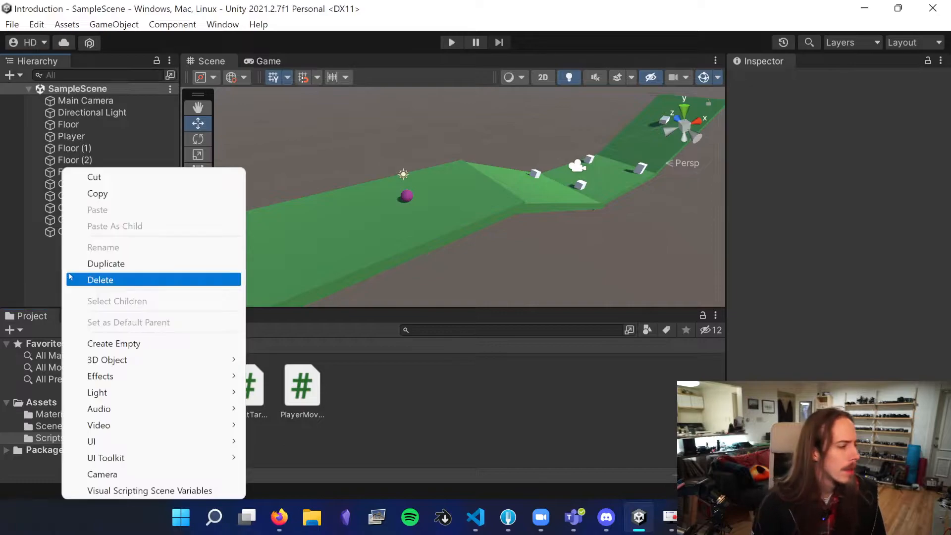
Step: Add a new cube to the scene and rename it Thing
{"action": "mouse_move", "coordinate": [134, 360]}
{"action": "left_click", "coordinate": [280, 166]}
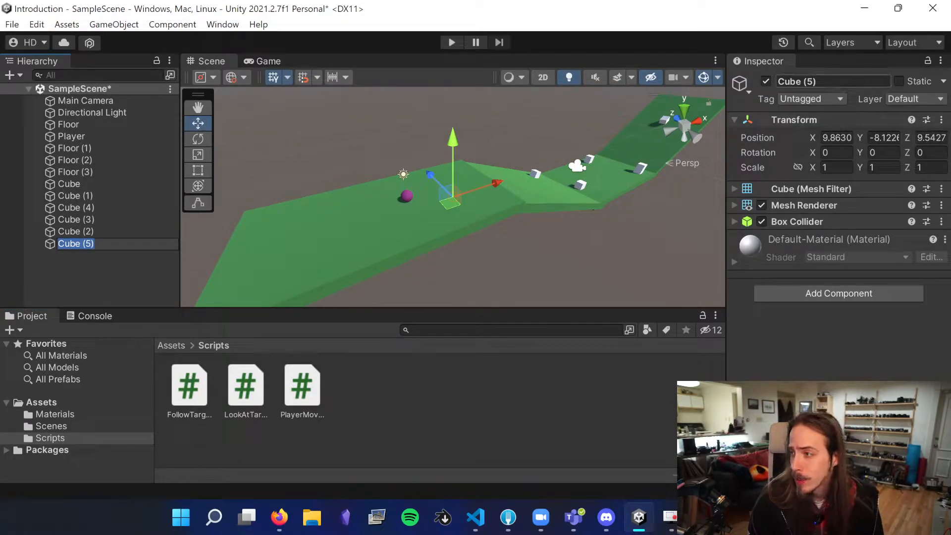
{"action": "left_click", "coordinate": [839, 81]}
{"action": "type", "text": "Thing"}
{"action": "key", "text": "Return"}
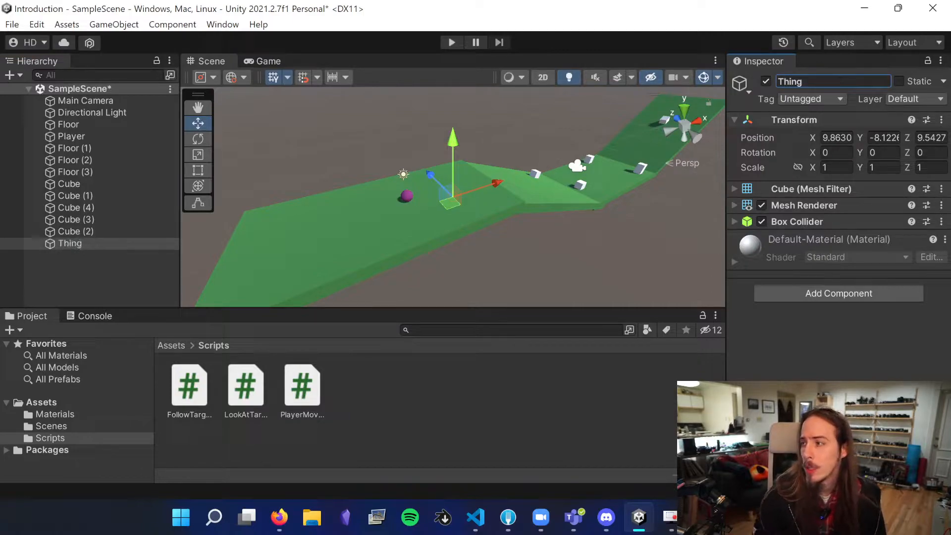
Step: Set Thing's position to X 0, Y 0, Z 0
{"action": "left_click", "coordinate": [837, 138]}
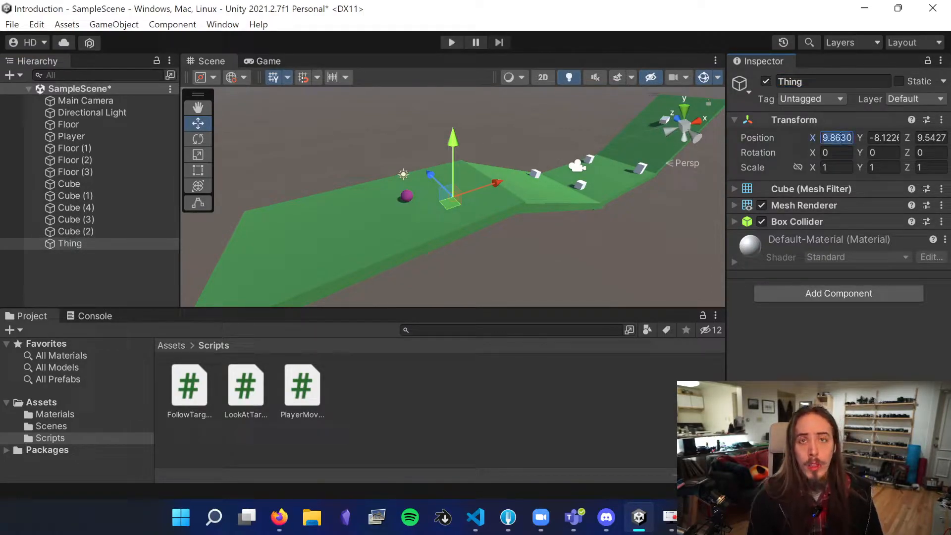
{"action": "type", "text": "0"}
{"action": "key", "text": "Tab"}
{"action": "type", "text": "0"}
{"action": "key", "text": "Tab"}
{"action": "type", "text": "0"}
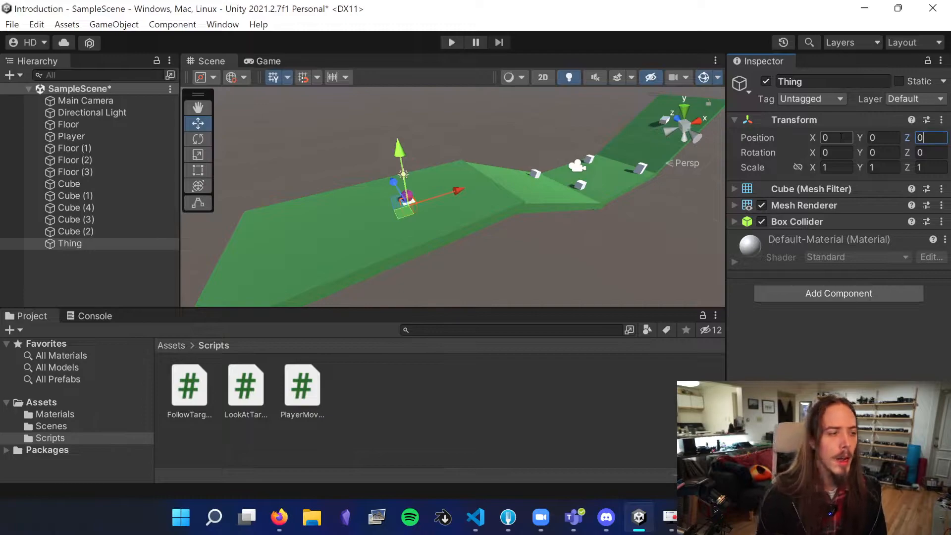
Step: Move Thing horizontally to about X 0.76, Z -7.95, and set its X and Z position back to 0
{"action": "left_click_drag", "start_coordinate": [403, 213], "coordinate": [462, 304]}
{"action": "middle_click_drag", "start_coordinate": [389, 266], "coordinate": [413, 226]}
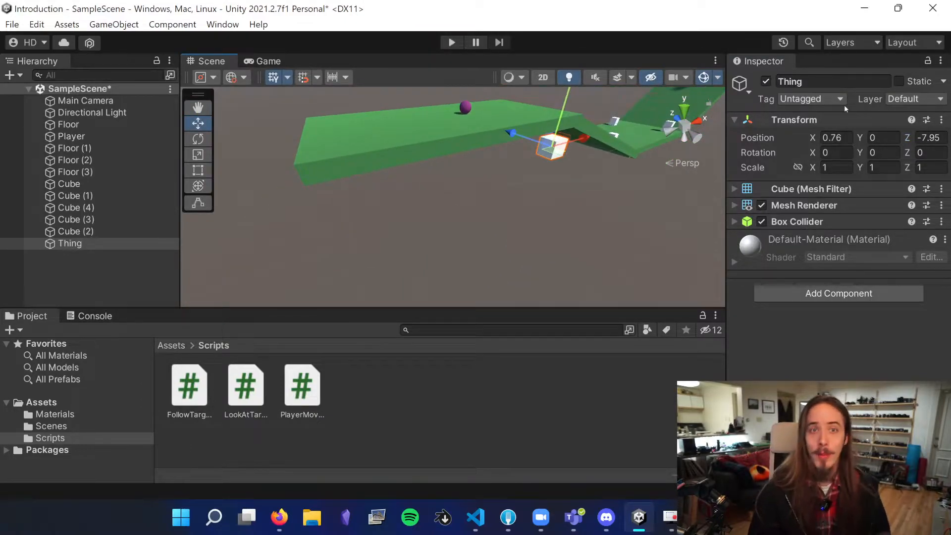
{"action": "left_click", "coordinate": [835, 137]}
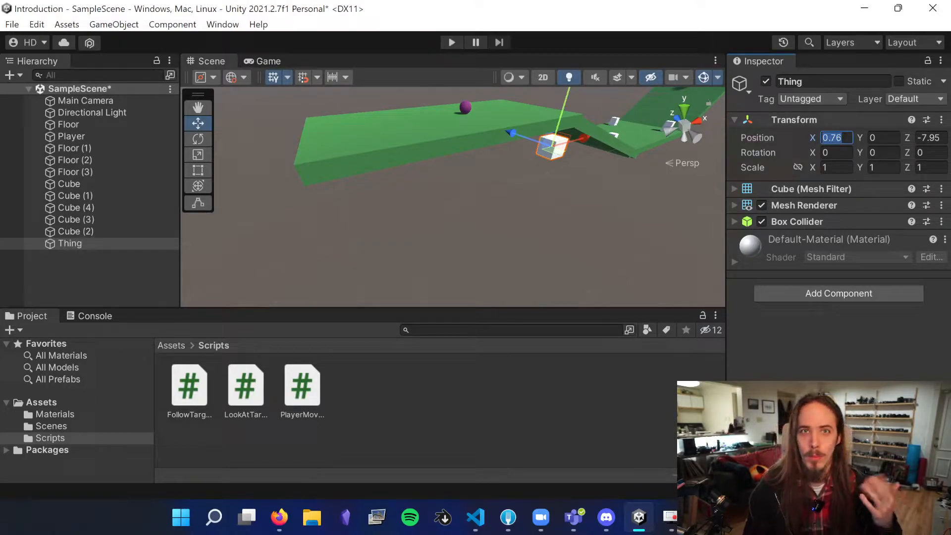
{"action": "type", "text": "0"}
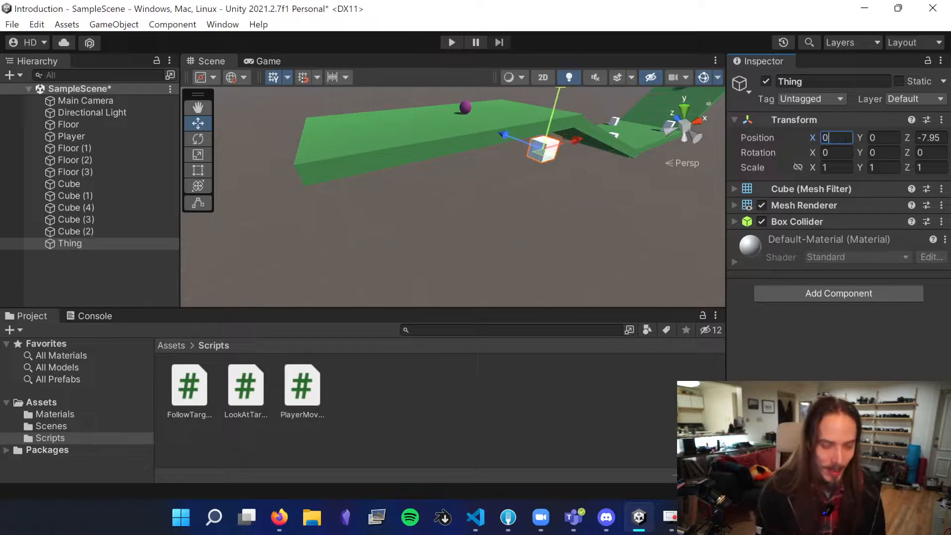
{"action": "key", "text": "Tab"}
{"action": "key", "text": "Tab"}
{"action": "type", "text": "0"}
Step: Move Thing freely off beyond the track to about X -5.7, Y -10.2, Z 78.8
{"action": "middle_click_drag", "start_coordinate": [461, 148], "coordinate": [372, 241]}
{"action": "left_click_drag", "start_coordinate": [374, 220], "coordinate": [270, 101]}
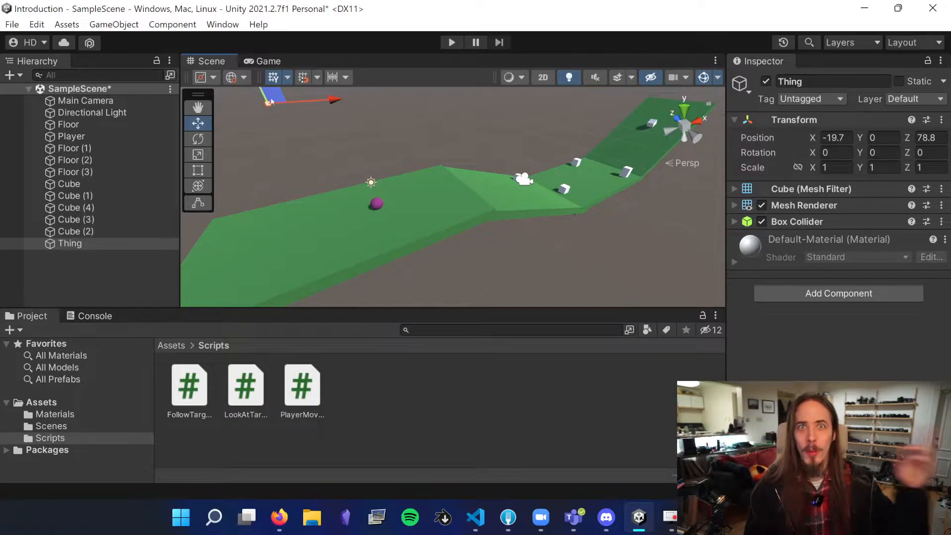
{"action": "left_click_drag", "start_coordinate": [276, 99], "coordinate": [335, 125]}
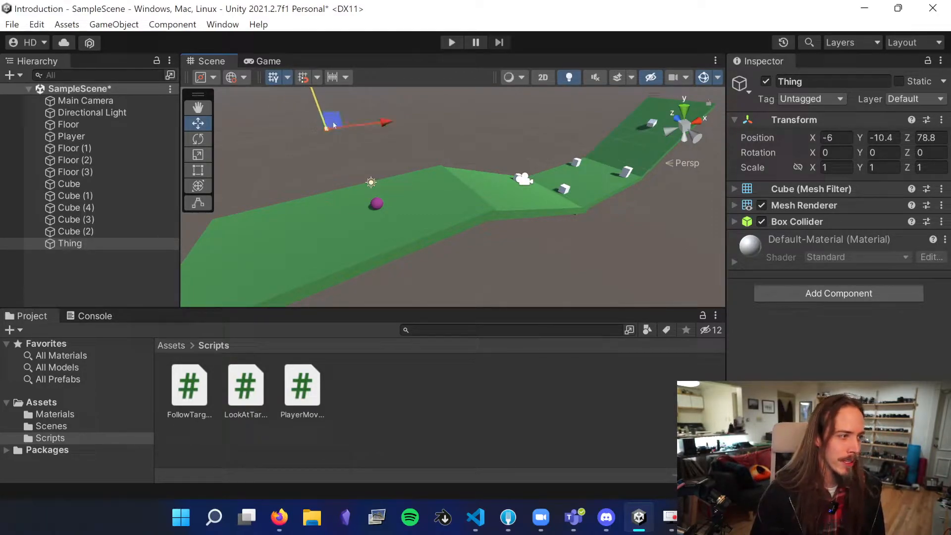
Step: Select several objects along the green track, ending with the Floor (1) ramp, to view their transforms
{"action": "left_click", "coordinate": [607, 194]}
{"action": "left_click", "coordinate": [631, 151]}
{"action": "left_click", "coordinate": [575, 168]}
{"action": "left_click", "coordinate": [526, 201]}
{"action": "left_click", "coordinate": [533, 203]}
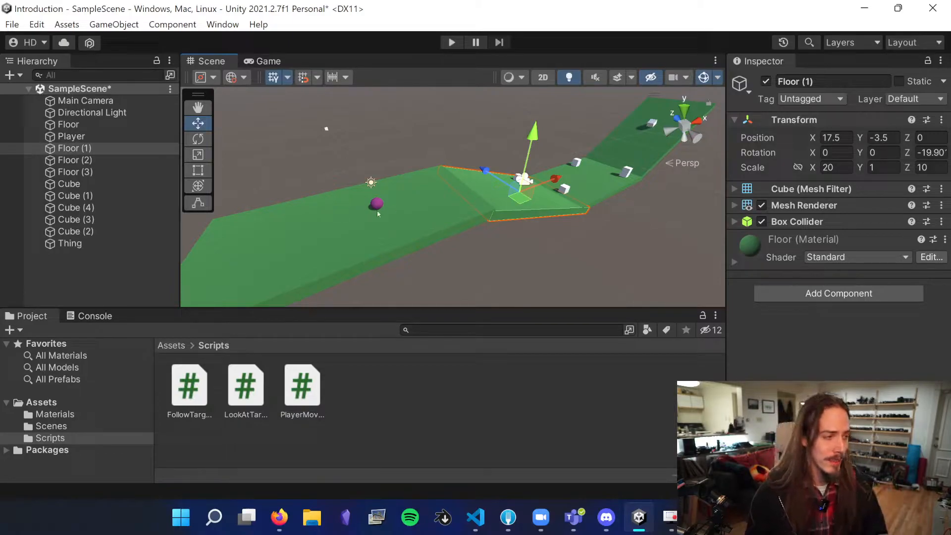
{"action": "middle_click_drag", "start_coordinate": [378, 214], "coordinate": [412, 210]}
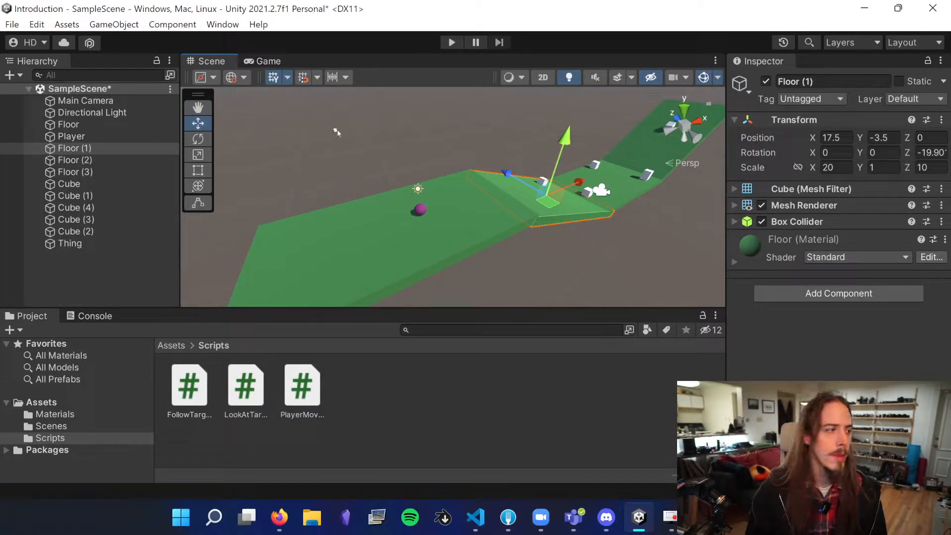
Step: Set Thing's Z position to 20 and raise it to about Y 1.8
{"action": "left_click", "coordinate": [336, 132]}
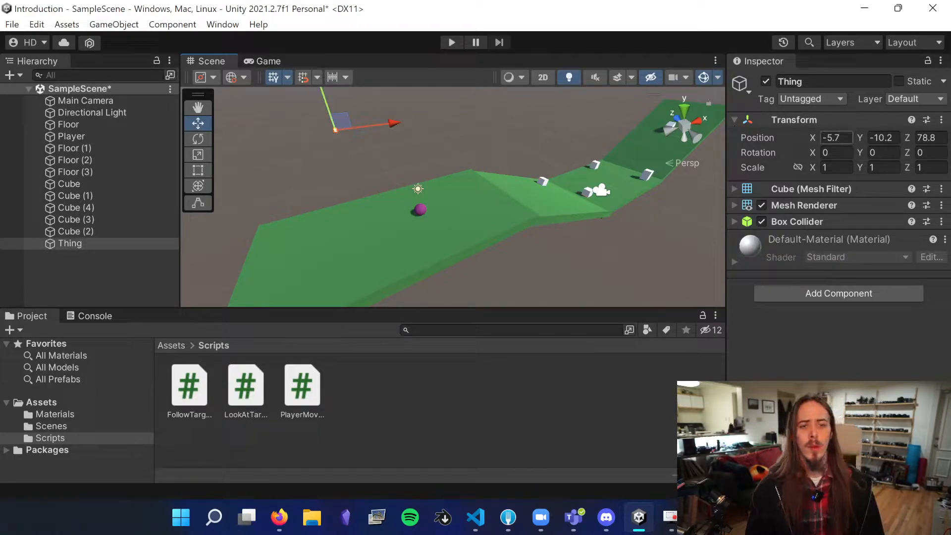
{"action": "left_click", "coordinate": [846, 139]}
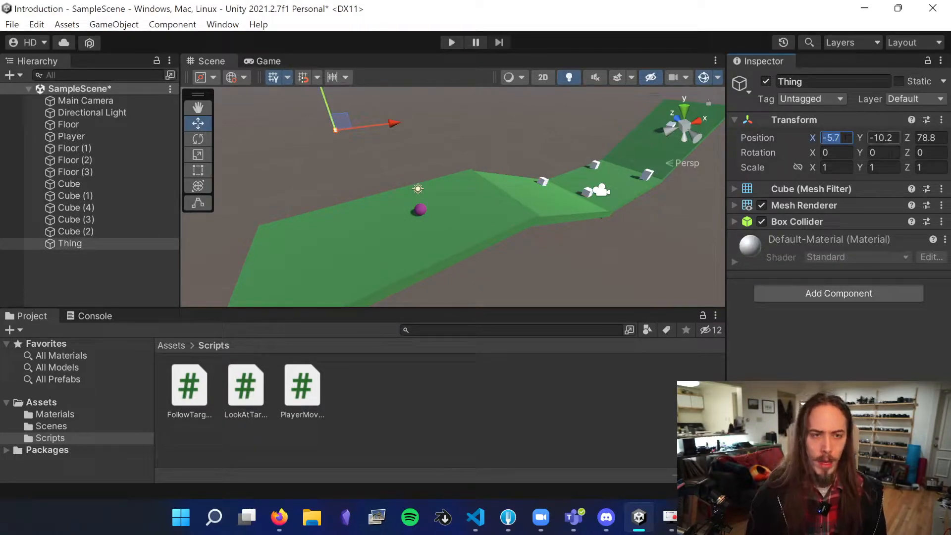
{"action": "left_click", "coordinate": [894, 139]}
{"action": "left_click", "coordinate": [941, 139]}
{"action": "type", "text": "20"}
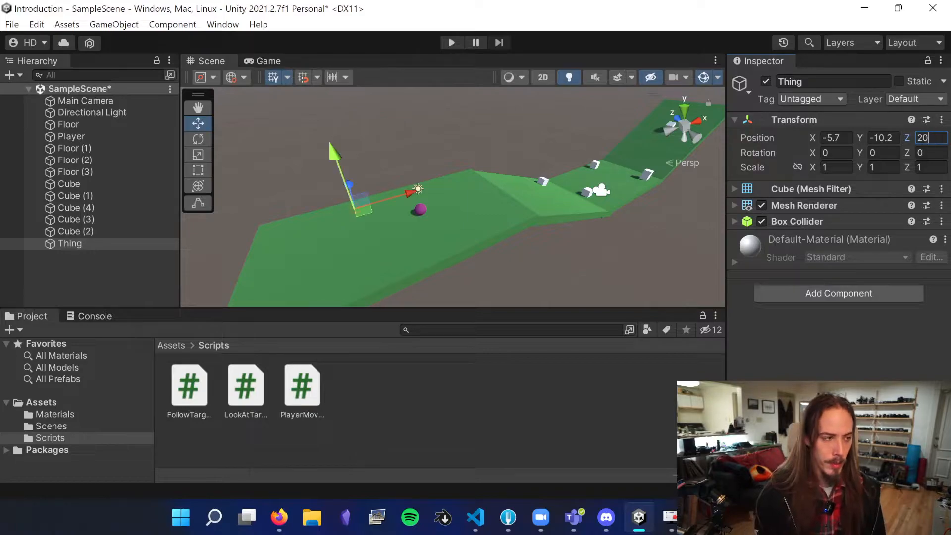
{"action": "left_click_drag", "start_coordinate": [344, 182], "coordinate": [320, 117]}
{"action": "left_click", "coordinate": [343, 180]}
{"action": "left_click", "coordinate": [330, 143]}
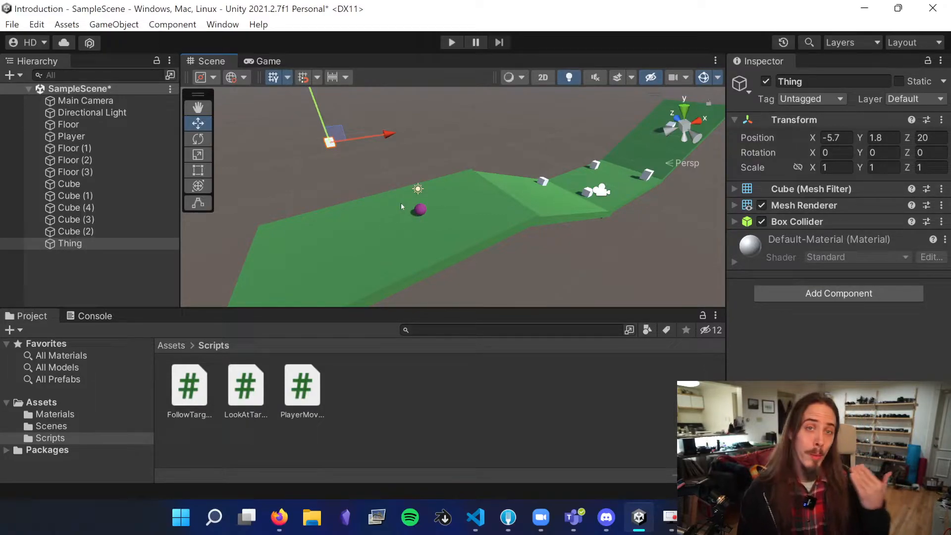
Step: Create an empty object in the scene and move it to about X 9.5, Z 46
{"action": "left_click", "coordinate": [114, 271]}
{"action": "right_click", "coordinate": [70, 271]}
{"action": "left_click", "coordinate": [159, 342]}
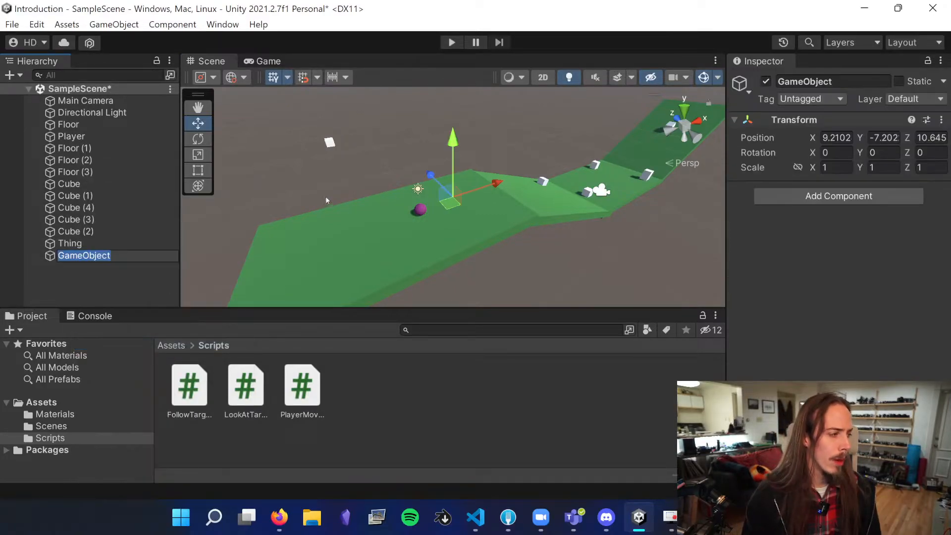
{"action": "left_click_drag", "start_coordinate": [450, 202], "coordinate": [384, 132]}
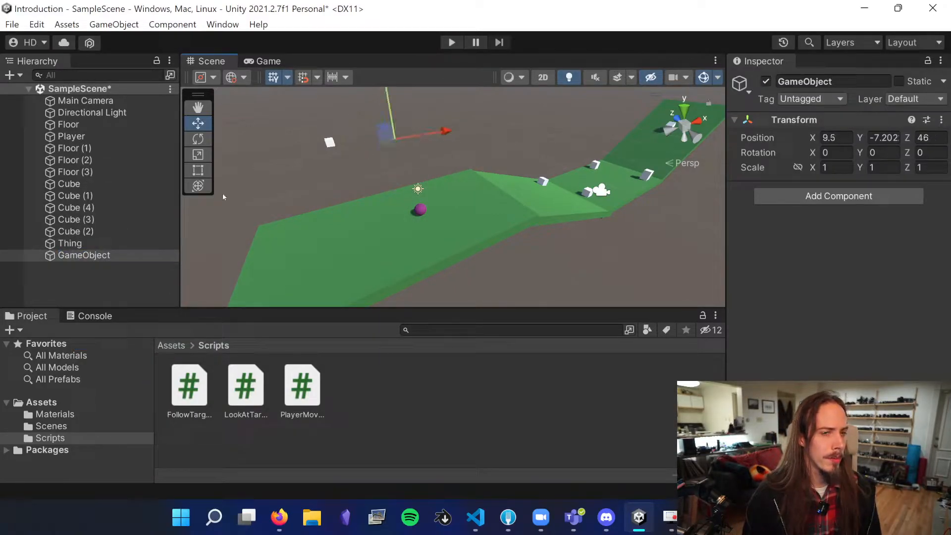
Step: Rename the new empty object ParentObject
{"action": "left_click", "coordinate": [75, 300]}
{"action": "left_click", "coordinate": [68, 244]}
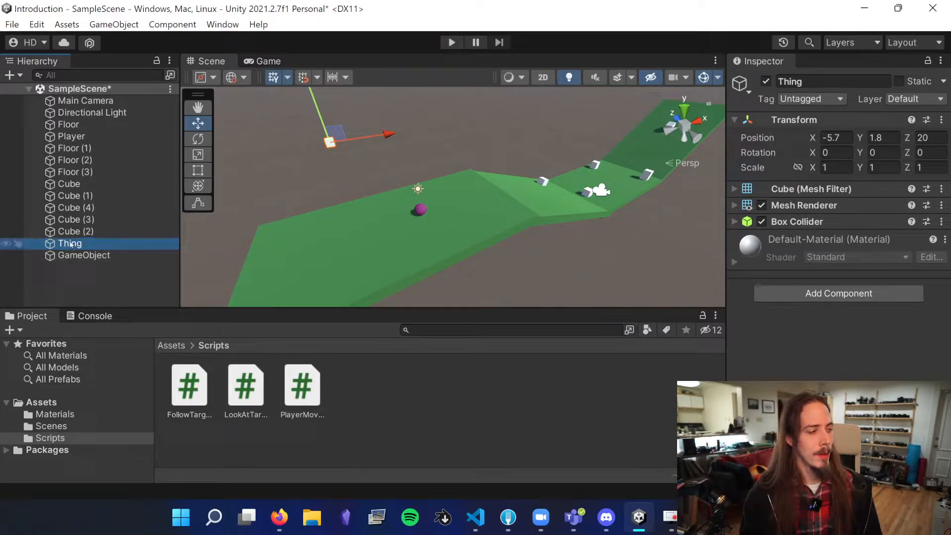
{"action": "left_click", "coordinate": [73, 260]}
{"action": "left_click", "coordinate": [861, 81]}
{"action": "type", "text": "ParentObject"}
{"action": "key", "text": "Return"}
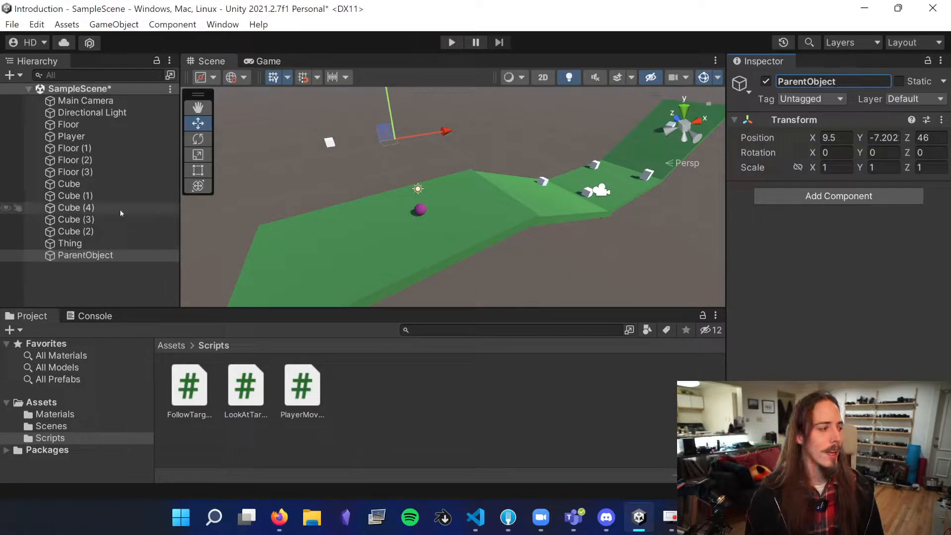
Step: Make Thing a child of ParentObject and compare the transforms of the two objects
{"action": "left_click", "coordinate": [72, 248]}
{"action": "left_click_drag", "start_coordinate": [72, 252], "coordinate": [72, 256]}
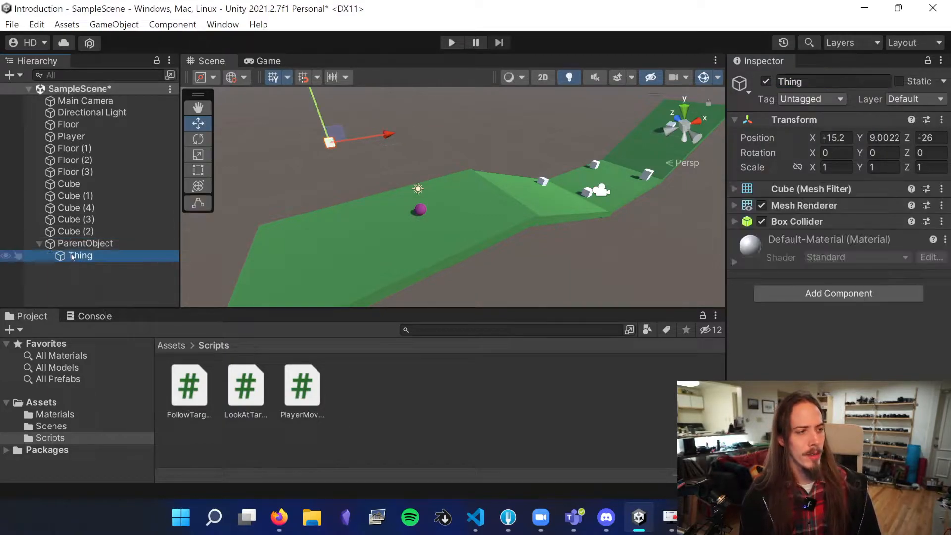
{"action": "left_click", "coordinate": [72, 246]}
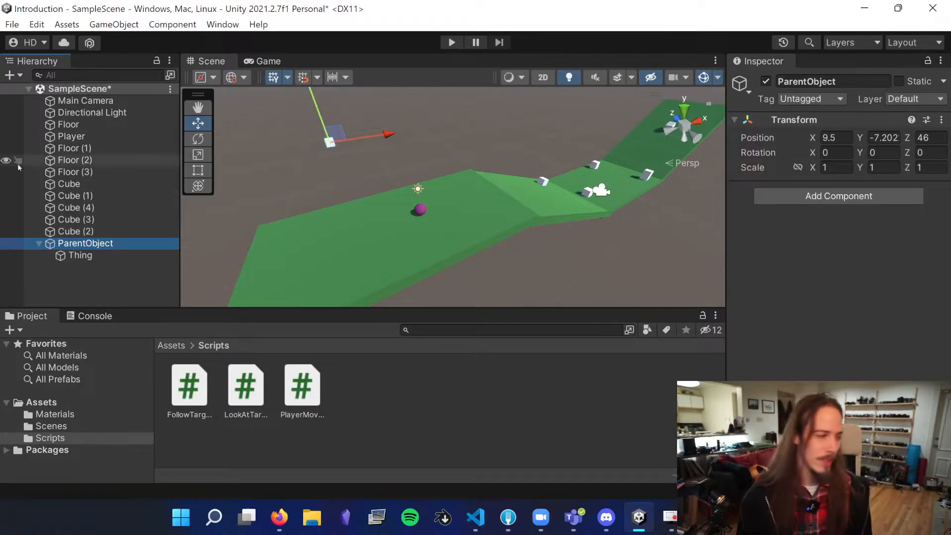
{"action": "left_click", "coordinate": [79, 255]}
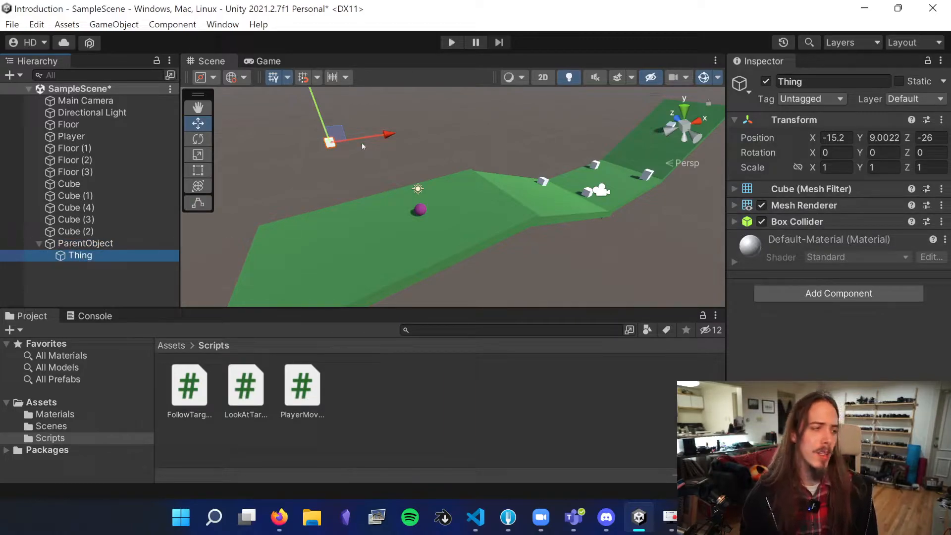
{"action": "left_click", "coordinate": [108, 244]}
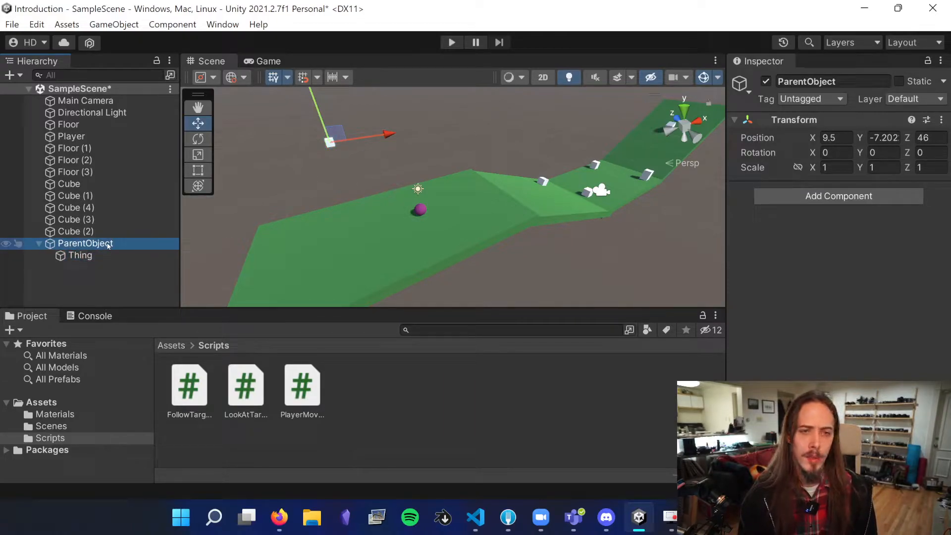
{"action": "left_click", "coordinate": [100, 255]}
{"action": "left_click", "coordinate": [92, 244]}
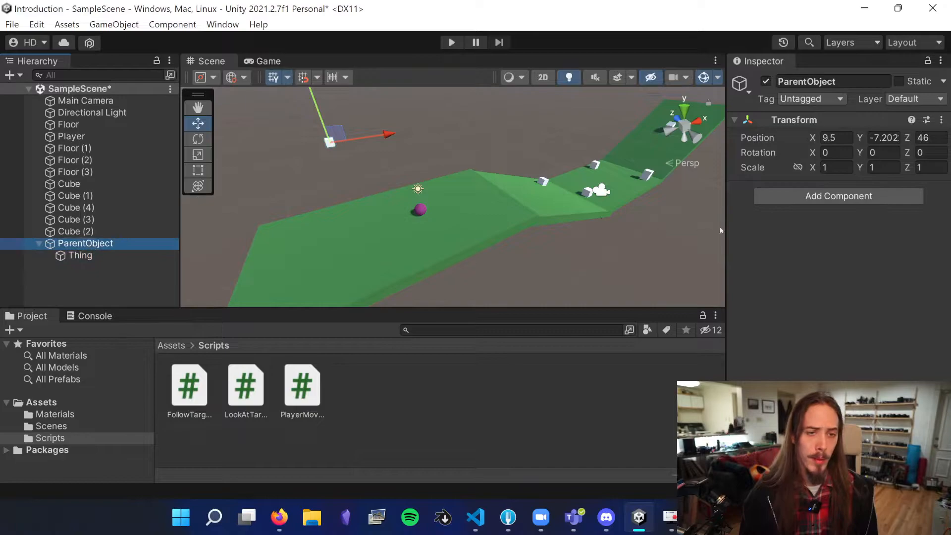
Step: Try setting the nested Thing's Y position to 0, and undo the change
{"action": "left_click_drag", "start_coordinate": [909, 138], "coordinate": [833, 141]}
{"action": "left_click", "coordinate": [87, 255]}
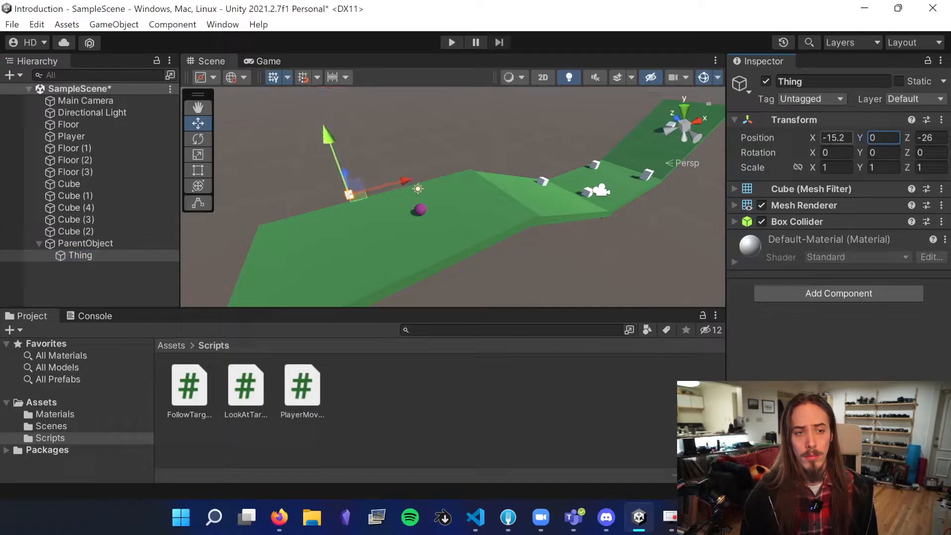
{"action": "key", "text": "ctrl+z"}
Step: Move Thing out of ParentObject to the scene's root level and delete ParentObject
{"action": "left_click_drag", "start_coordinate": [99, 256], "coordinate": [89, 270]}
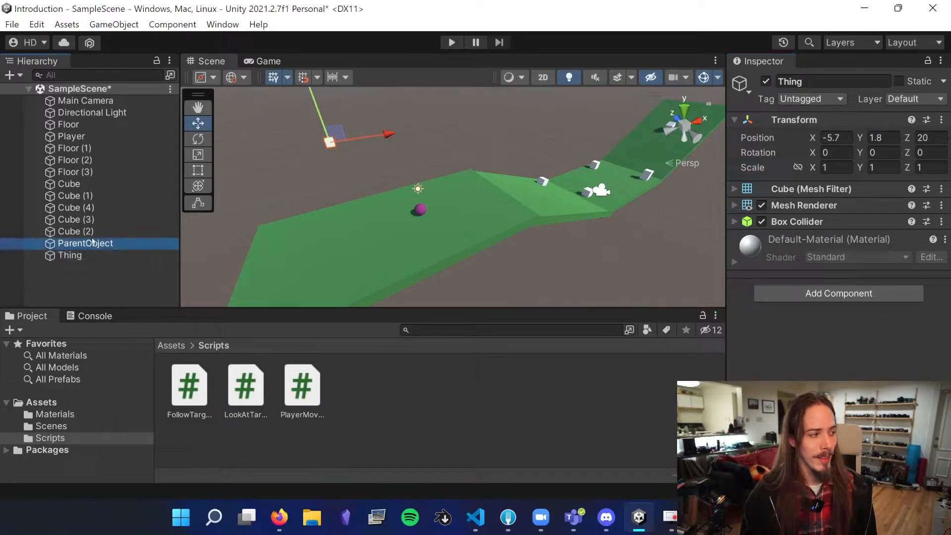
{"action": "left_click", "coordinate": [85, 243]}
{"action": "key", "text": "Delete"}
Step: Duplicate Thing, rename the copy Thing 2, and move it along the X axis to about X -0.4
{"action": "left_click", "coordinate": [106, 242]}
{"action": "key", "text": "ctrl+d"}
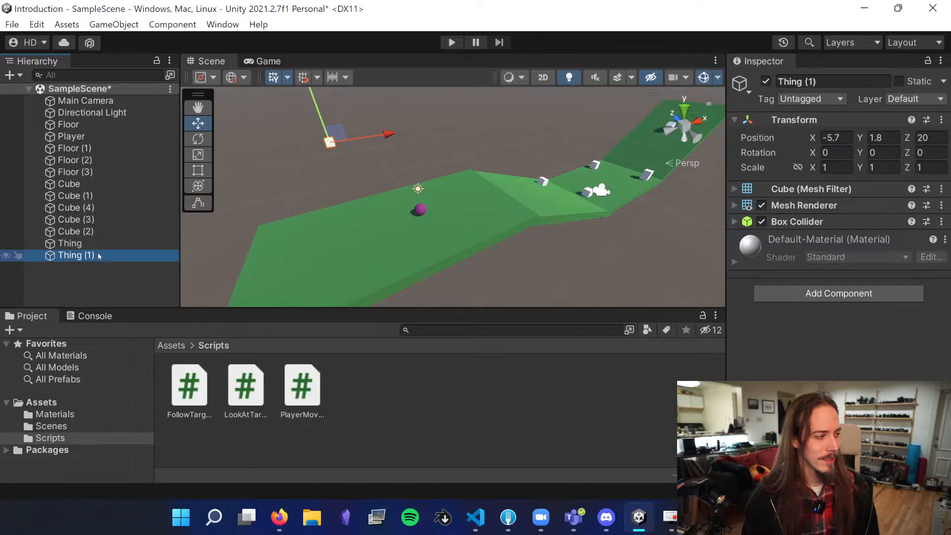
{"action": "left_click_drag", "start_coordinate": [805, 82], "coordinate": [819, 83]}
{"action": "type", "text": "2"}
{"action": "left_click_drag", "start_coordinate": [386, 135], "coordinate": [428, 132]}
{"action": "left_click", "coordinate": [355, 138]}
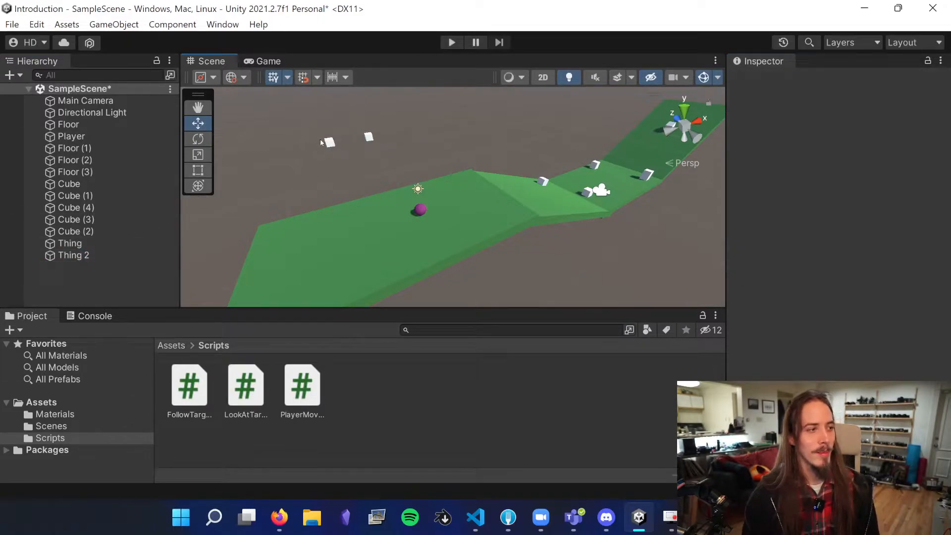
Step: Examine the two cubes up close and compare the position values of Thing and Thing 2
{"action": "middle_click_drag", "start_coordinate": [325, 143], "coordinate": [437, 166]}
{"action": "scroll", "coordinate": [471, 163], "scroll_direction": "up", "scroll_amount": 5}
{"action": "middle_click_drag", "start_coordinate": [496, 163], "coordinate": [463, 193]}
{"action": "scroll", "coordinate": [466, 251], "scroll_direction": "up", "scroll_amount": 3}
{"action": "scroll", "coordinate": [473, 252], "scroll_direction": "up", "scroll_amount": 4}
{"action": "right_click_drag", "start_coordinate": [545, 206], "coordinate": [474, 219]}
{"action": "middle_click_drag", "start_coordinate": [473, 219], "coordinate": [404, 221]}
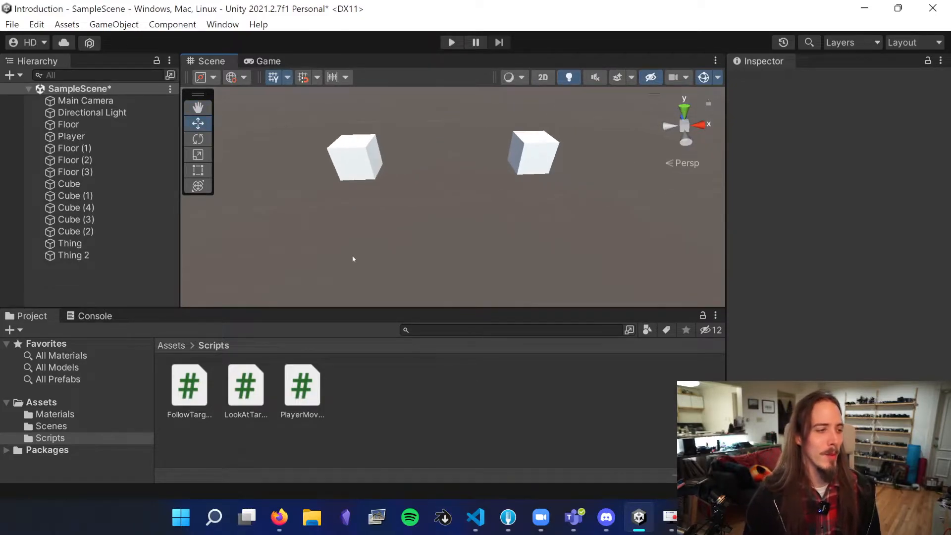
{"action": "left_click", "coordinate": [146, 242]}
{"action": "left_click", "coordinate": [102, 254]}
{"action": "left_click", "coordinate": [112, 239]}
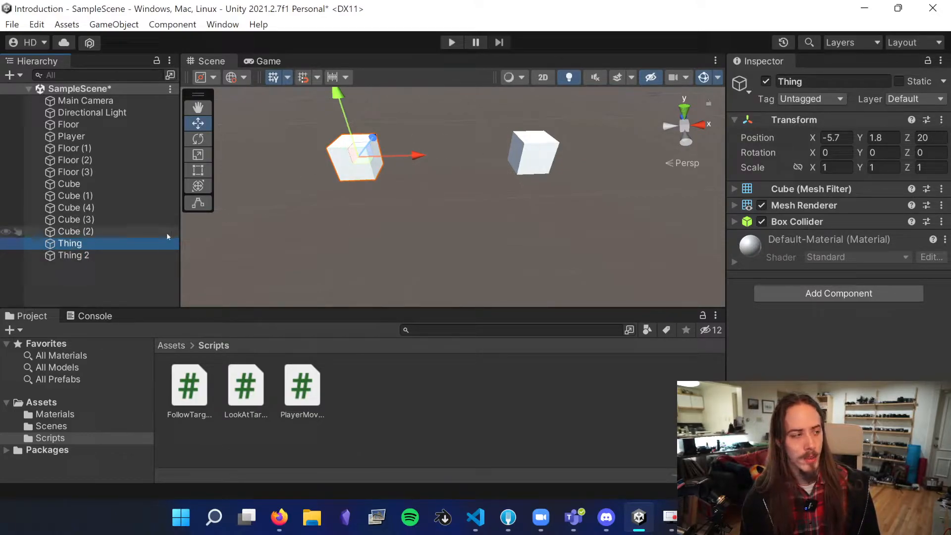
{"action": "left_click", "coordinate": [149, 255]}
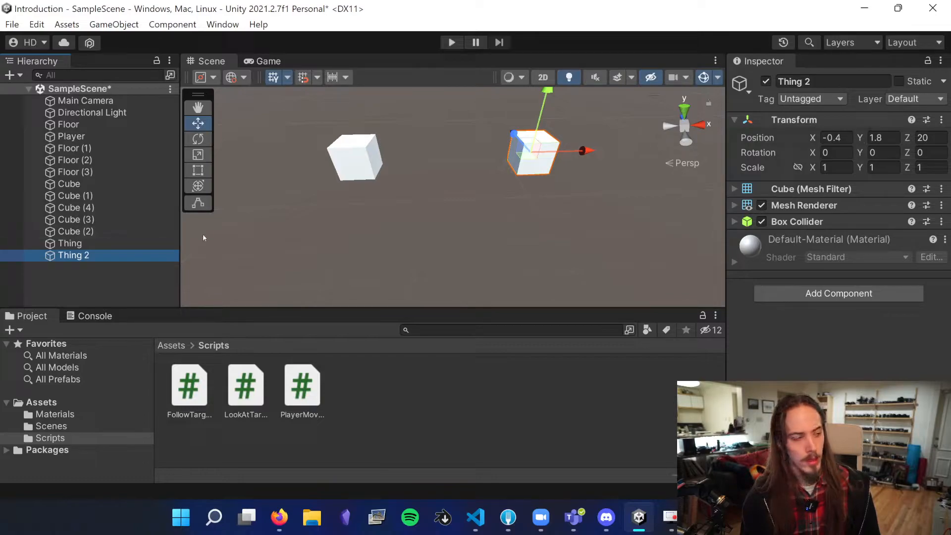
{"action": "left_click", "coordinate": [114, 244]}
{"action": "left_click", "coordinate": [876, 138]}
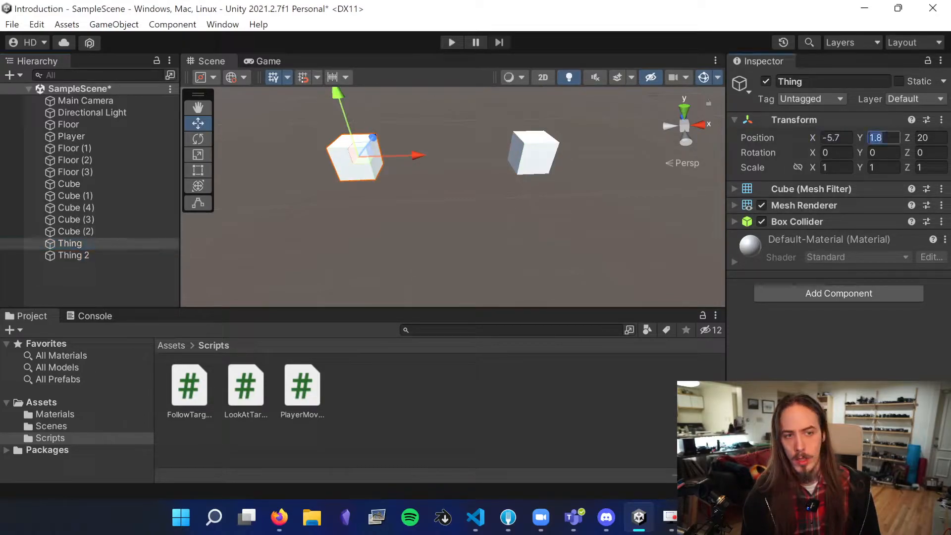
{"action": "key", "text": "Tab"}
Step: Try nesting Thing under Thing 2, and undo the nesting
{"action": "left_click_drag", "start_coordinate": [74, 243], "coordinate": [85, 256]}
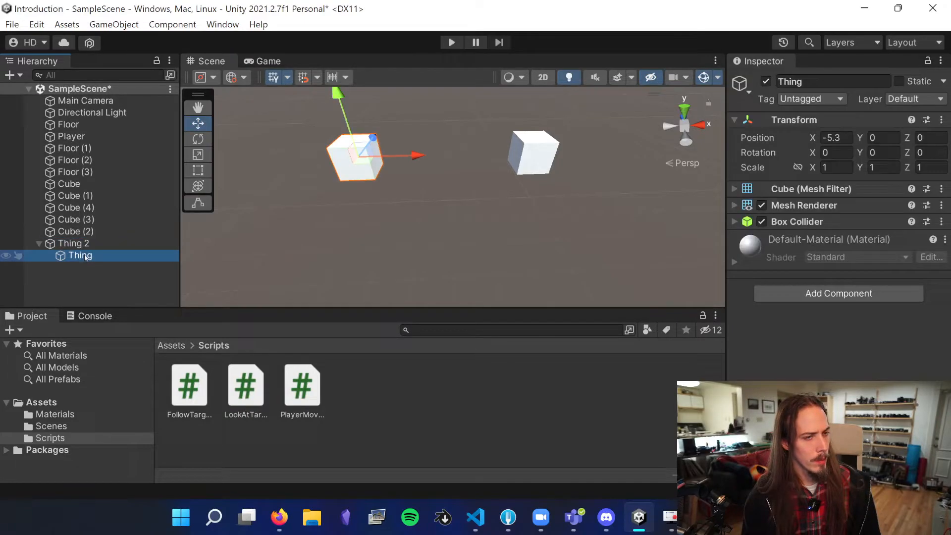
{"action": "key", "text": "ctrl+z"}
{"action": "key", "text": "ctrl+z"}
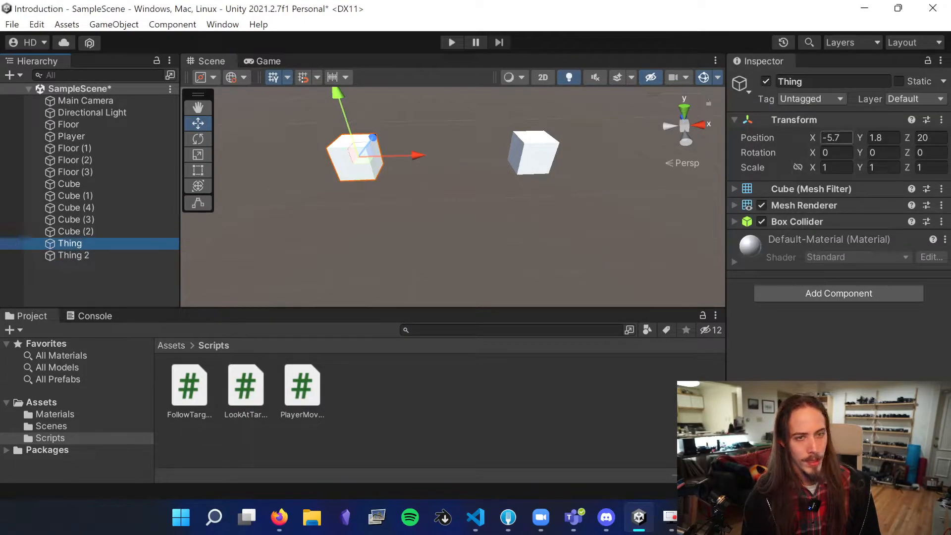
Step: Make Thing a child of Thing 2 in the scene hierarchy
{"action": "left_click_drag", "start_coordinate": [85, 245], "coordinate": [82, 256]}
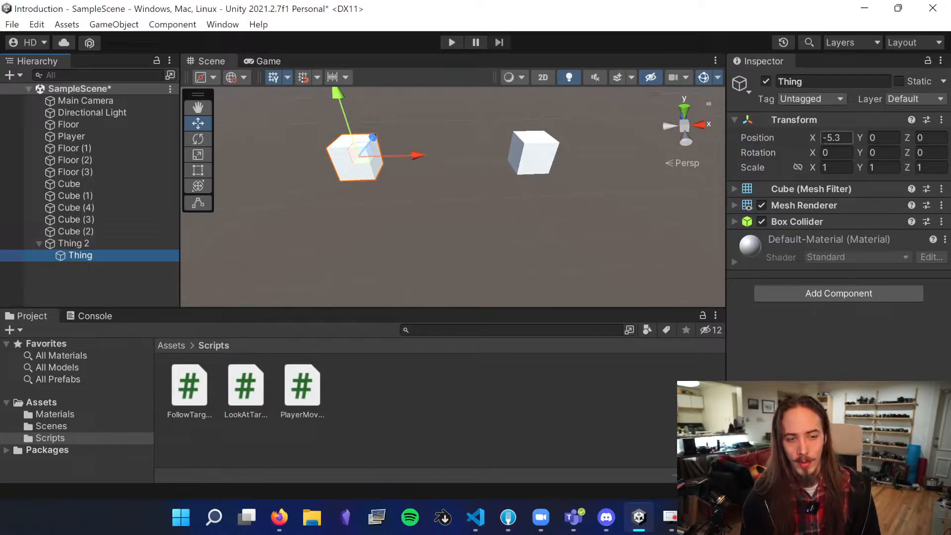
Step: Check the position values of the child cube Thing relative to its parent Thing 2
{"action": "left_click", "coordinate": [883, 138]}
{"action": "left_click", "coordinate": [931, 138]}
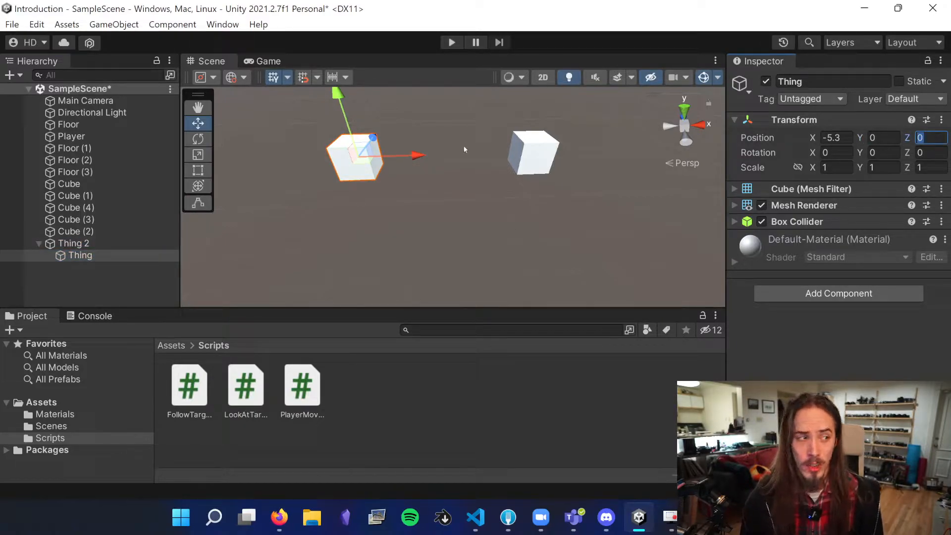
{"action": "left_click", "coordinate": [211, 240]}
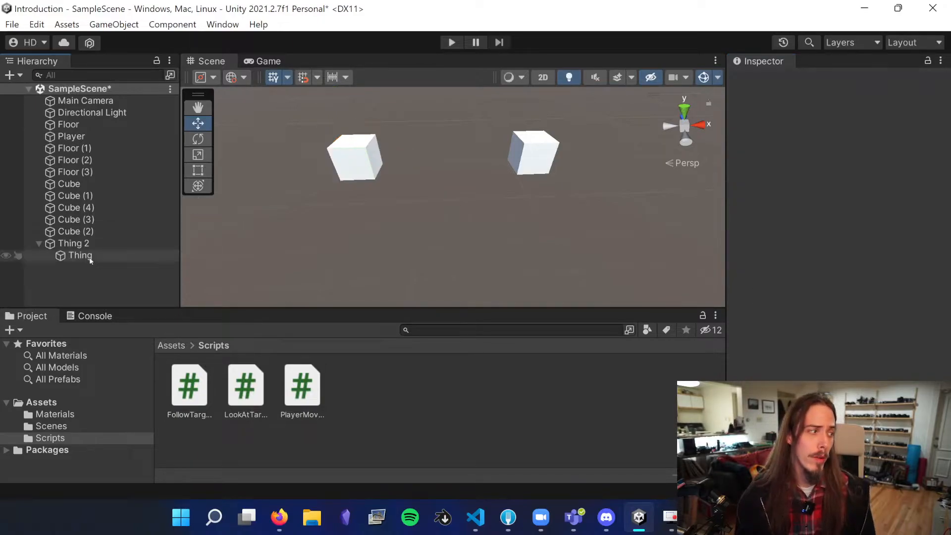
{"action": "left_click", "coordinate": [90, 257]}
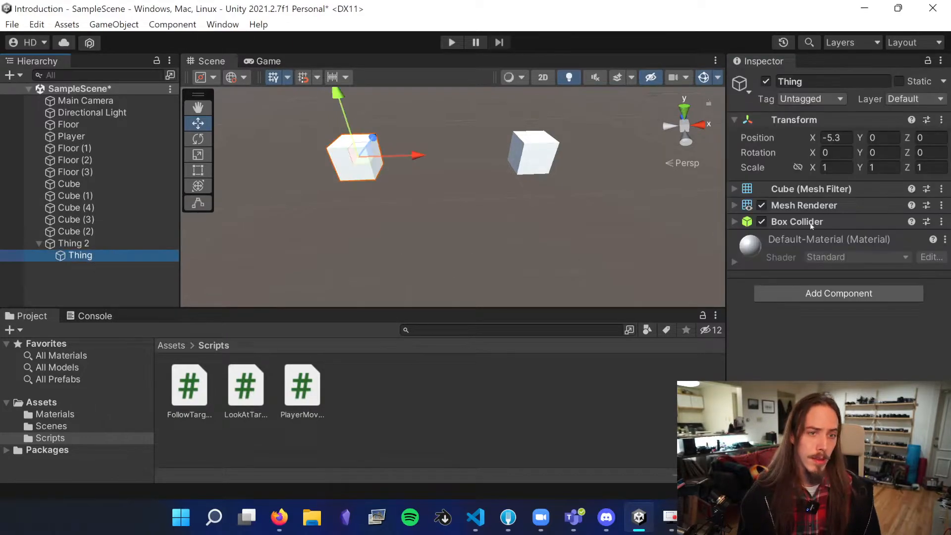
Step: Move Thing out of Thing 2 to the scene's root level, and undo the unparenting
{"action": "left_click_drag", "start_coordinate": [113, 255], "coordinate": [102, 281]}
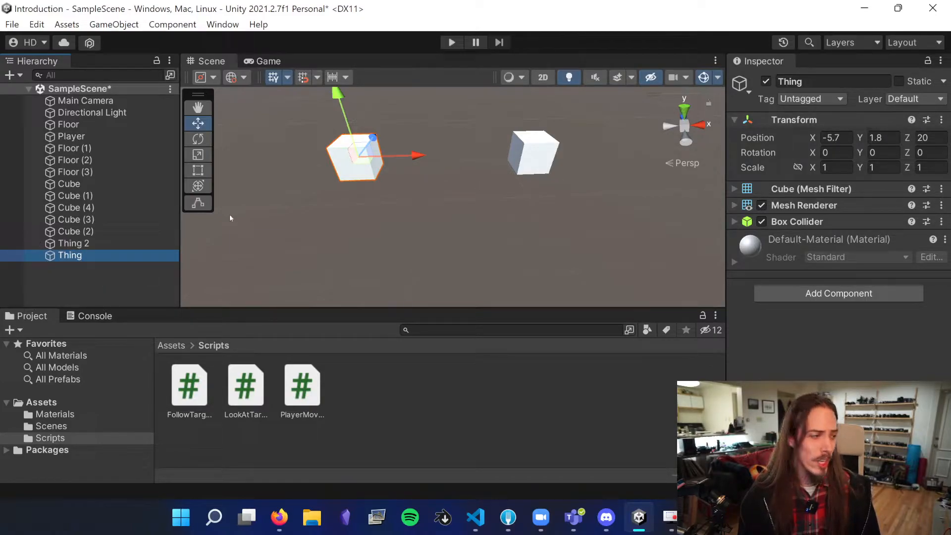
{"action": "key", "text": "ctrl+z"}
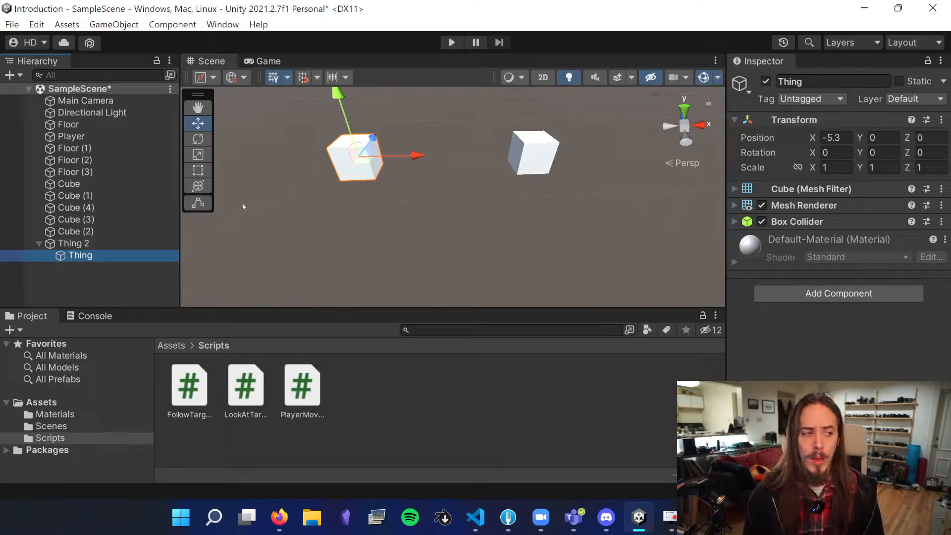
{"action": "scroll", "coordinate": [245, 207], "scroll_direction": "down", "scroll_amount": 4}
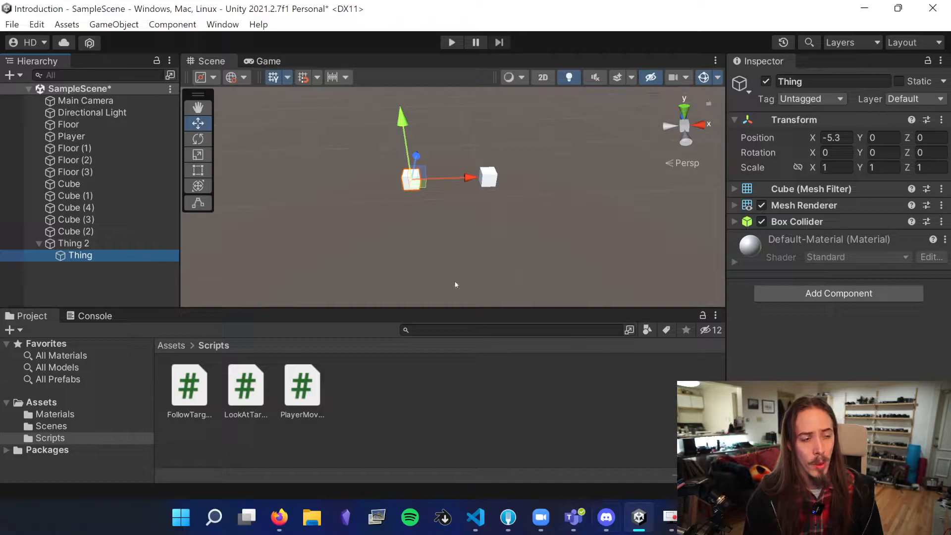
{"action": "scroll", "coordinate": [450, 177], "scroll_direction": "up", "scroll_amount": 5}
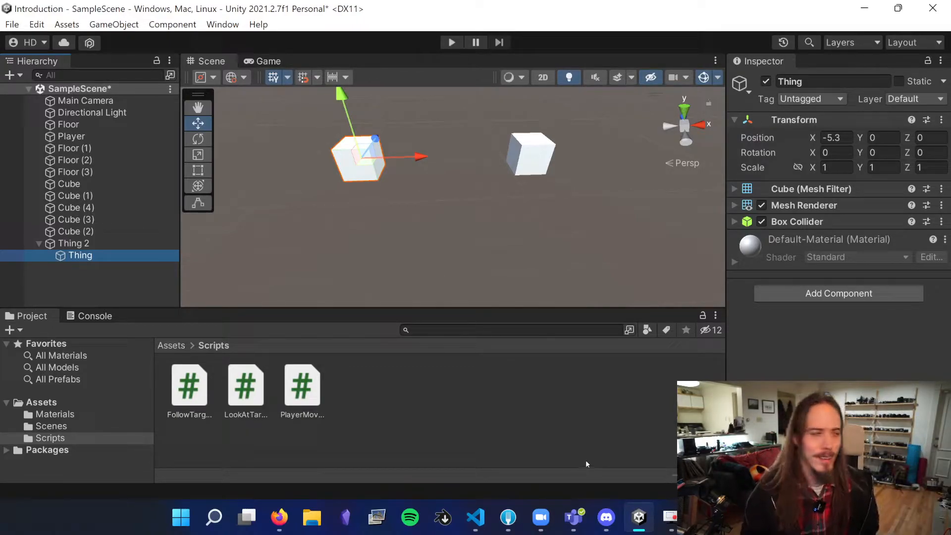
Step: Move Thing 2 to about X -1.7, Z 17.3, rotate it about 51° around Y, and check Thing's position values
{"action": "left_click", "coordinate": [66, 243]}
{"action": "left_click_drag", "start_coordinate": [438, 162], "coordinate": [419, 173]}
{"action": "key", "text": "e"}
{"action": "left_click_drag", "start_coordinate": [480, 192], "coordinate": [350, 200]}
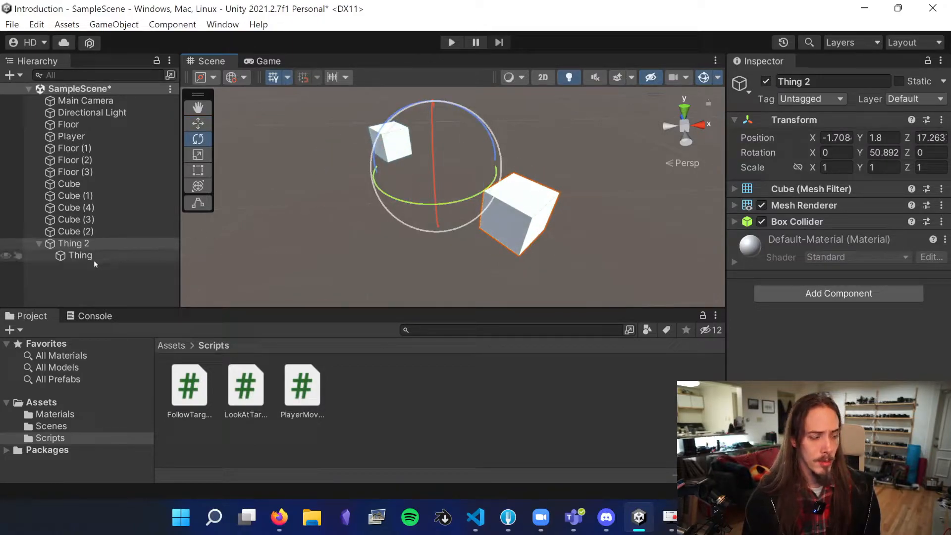
{"action": "left_click", "coordinate": [105, 255]}
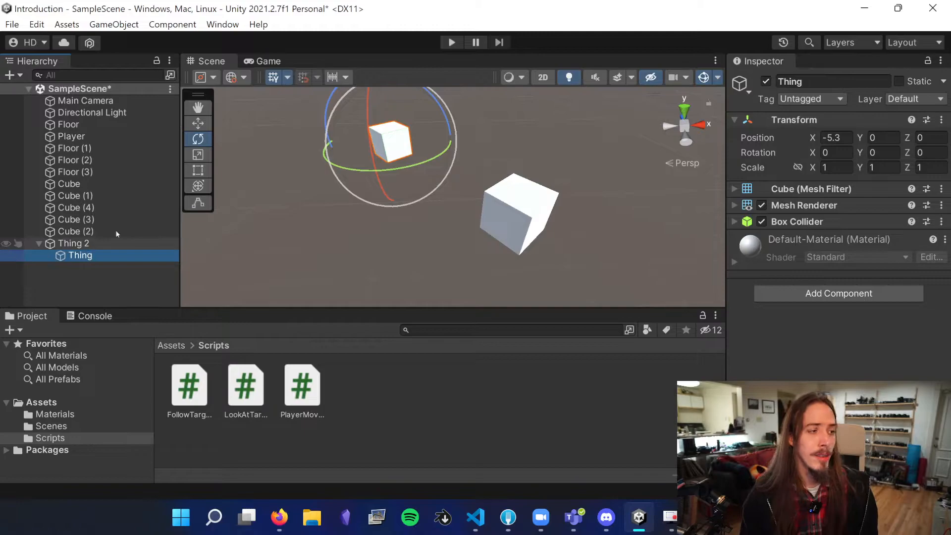
Step: Rotate Thing 2 further around its Y axis and recheck the local position of its child Thing
{"action": "left_click", "coordinate": [72, 243]}
{"action": "left_click_drag", "start_coordinate": [398, 206], "coordinate": [255, 223]}
{"action": "left_click", "coordinate": [80, 256]}
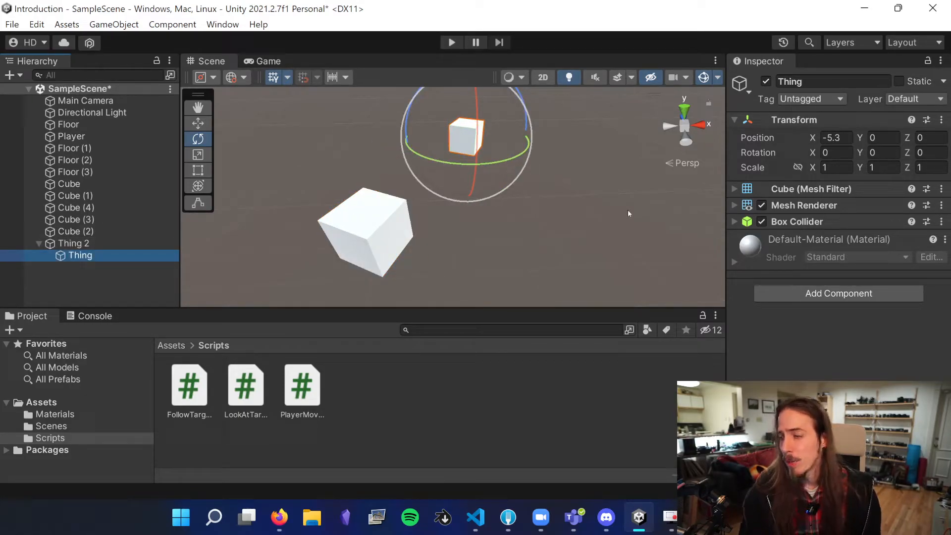
Step: Delete Thing 2 together with its child Thing and save the scene
{"action": "left_click", "coordinate": [136, 243]}
{"action": "key", "text": "Delete"}
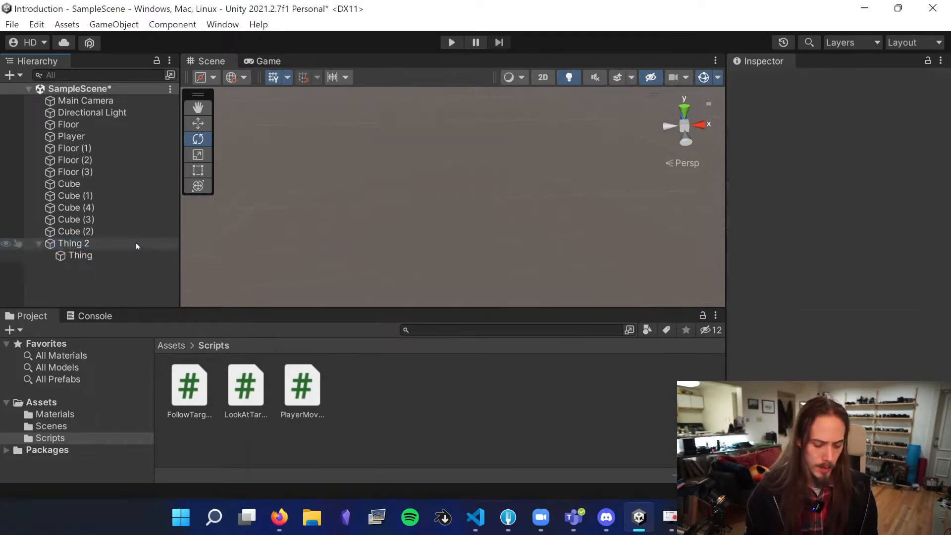
{"action": "key", "text": "ctrl+s"}
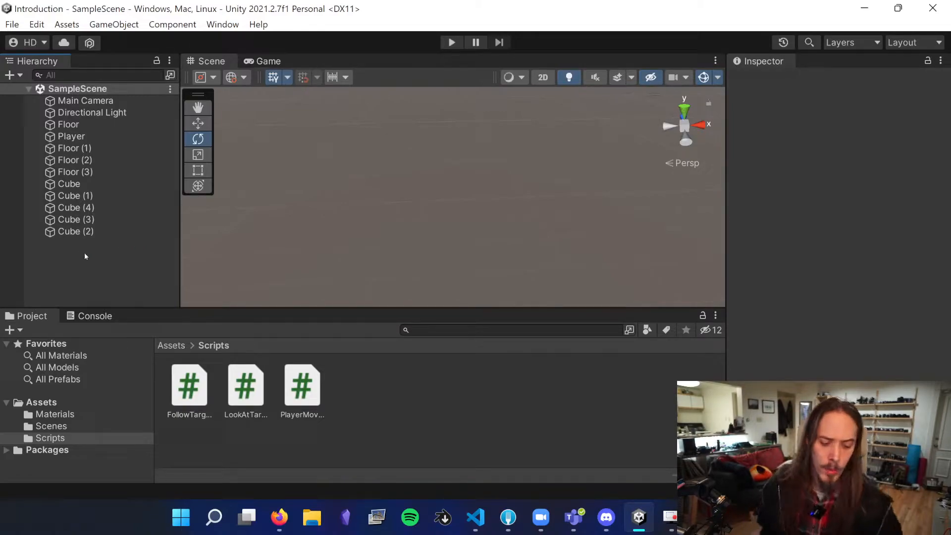